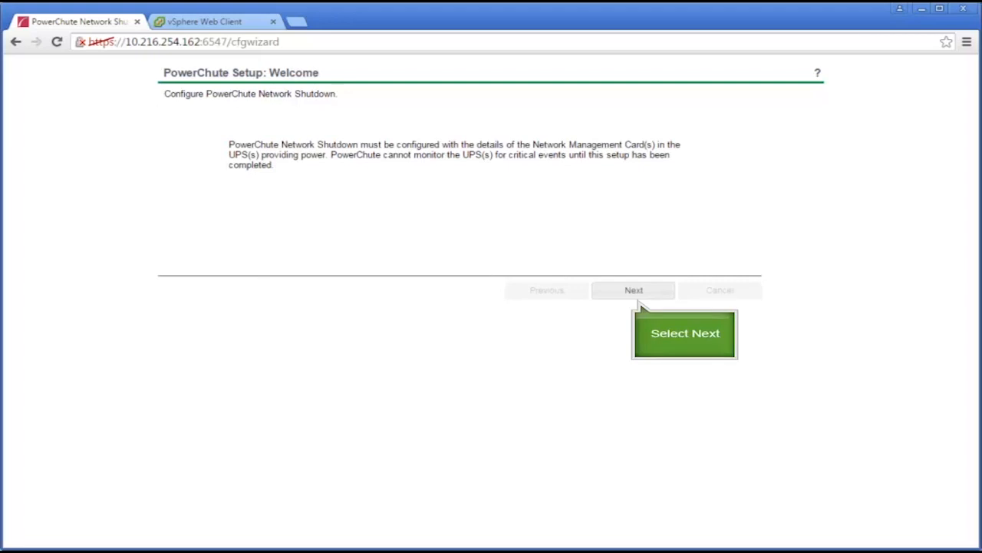
# - Begin the PowerChute setup and set the VMware configuration to Host managed by vCenter Server
pyautogui.click(635, 291)
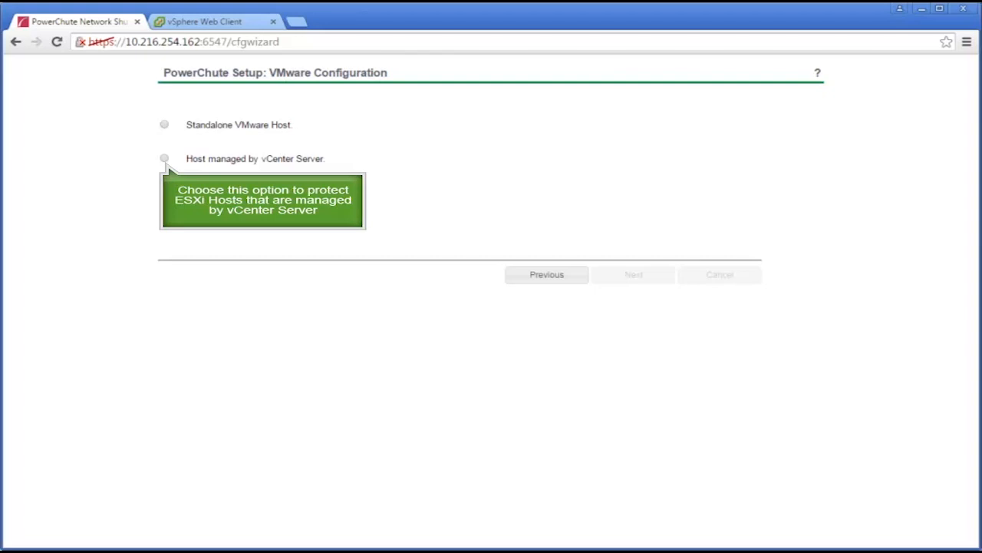
pyautogui.click(164, 159)
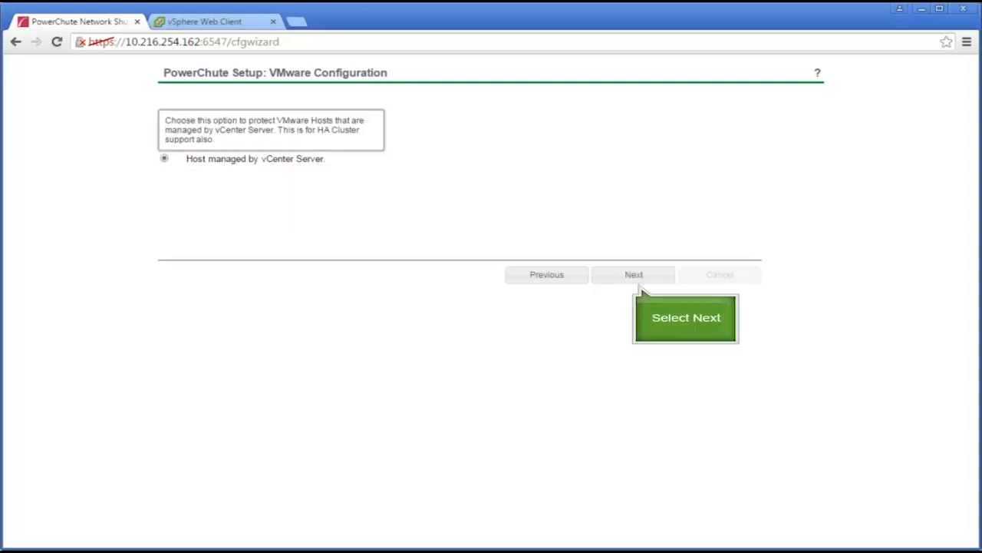
pyautogui.click(637, 277)
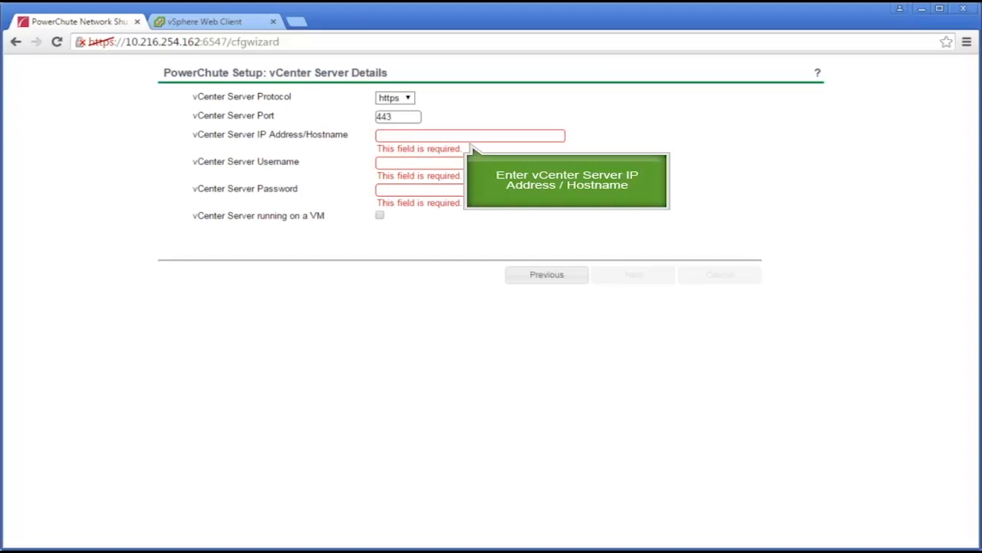
# - Enter vCenter Server address 10.216.254.182 with its username and password, and mark vCenter Server as running on a VM
pyautogui.write('10.216.254.182')
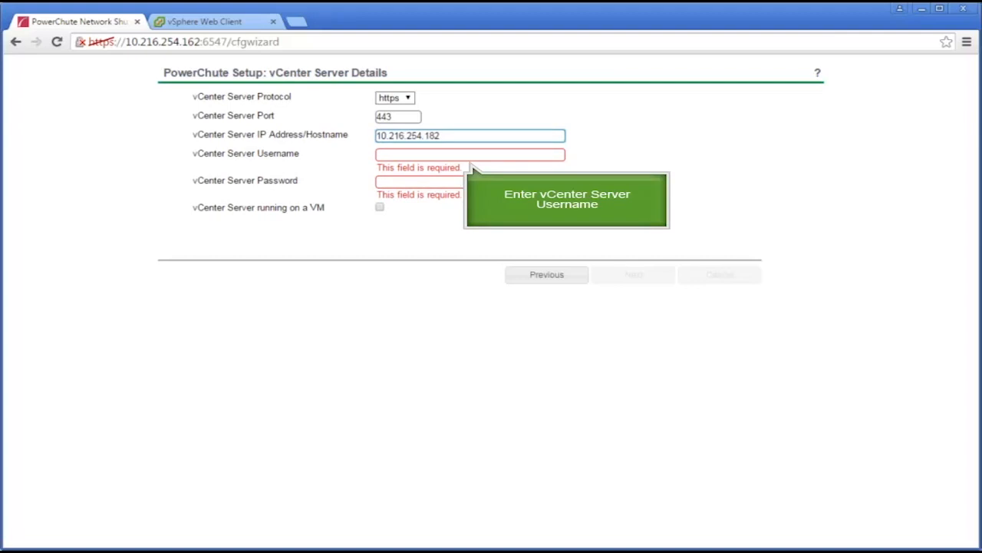
pyautogui.press('Tab')
pyautogui.write('pcnsadmin@localos')
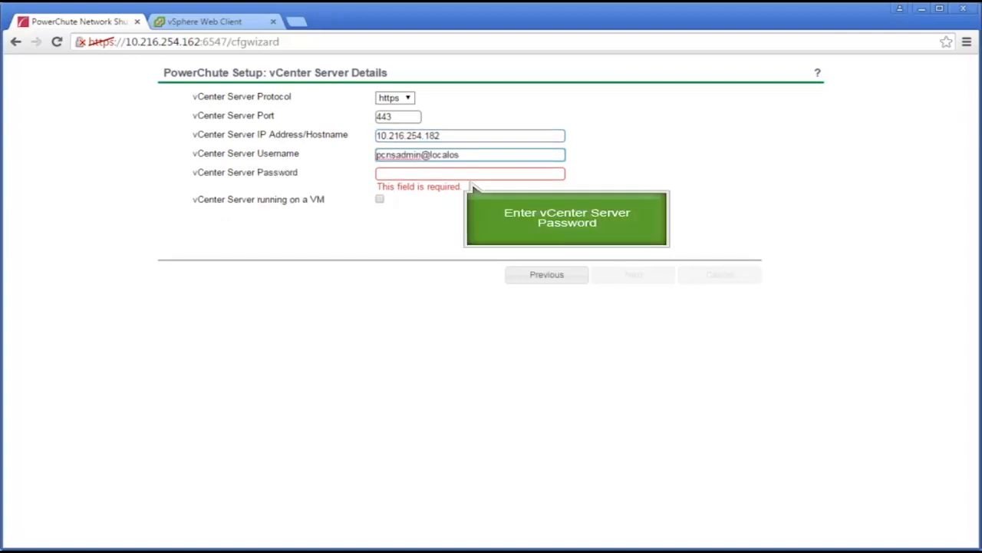
pyautogui.press('Tab')
pyautogui.write('•••••••••')
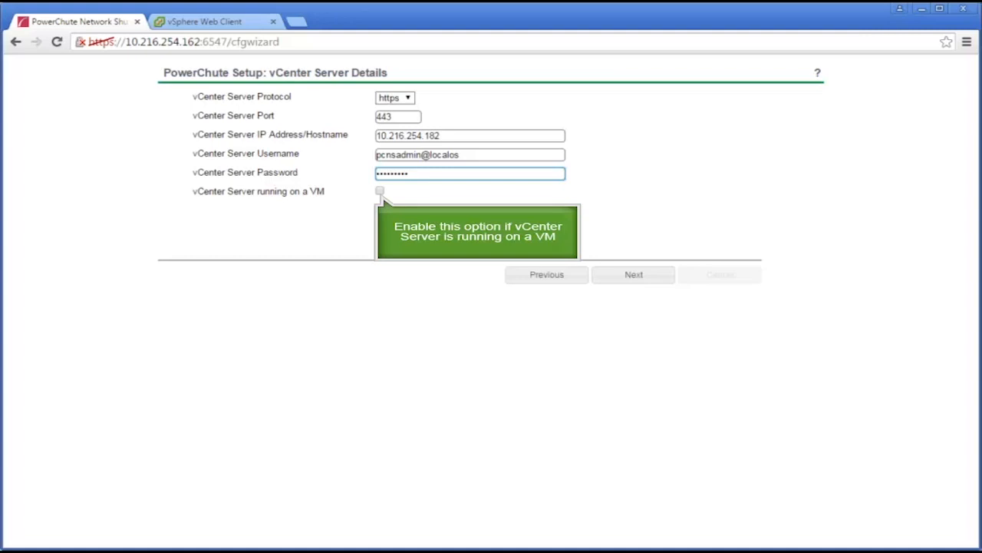
pyautogui.click(379, 191)
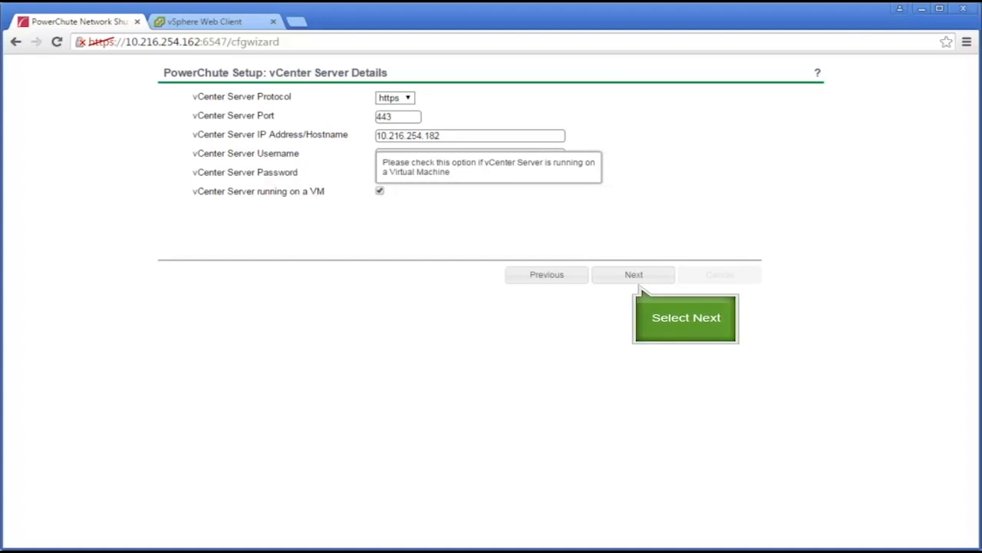
pyautogui.click(638, 280)
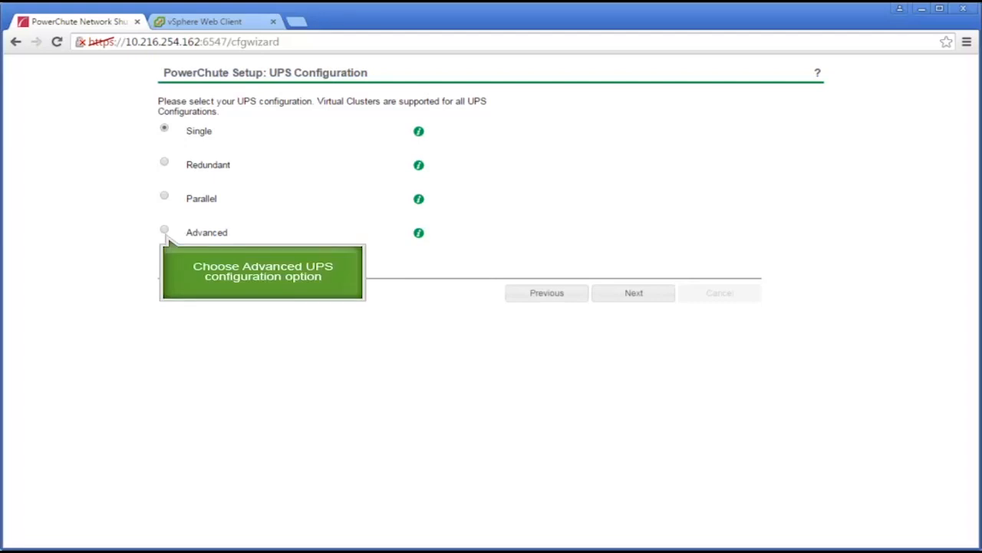
# - Choose the Advanced UPS configuration and start a UPS Group setup named Physical-Storage
pyautogui.click(164, 230)
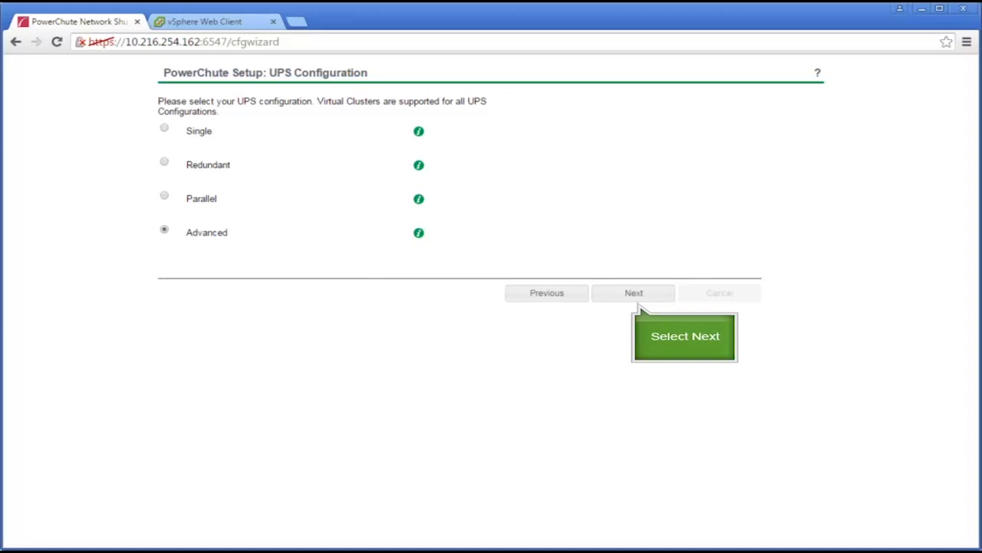
pyautogui.click(637, 293)
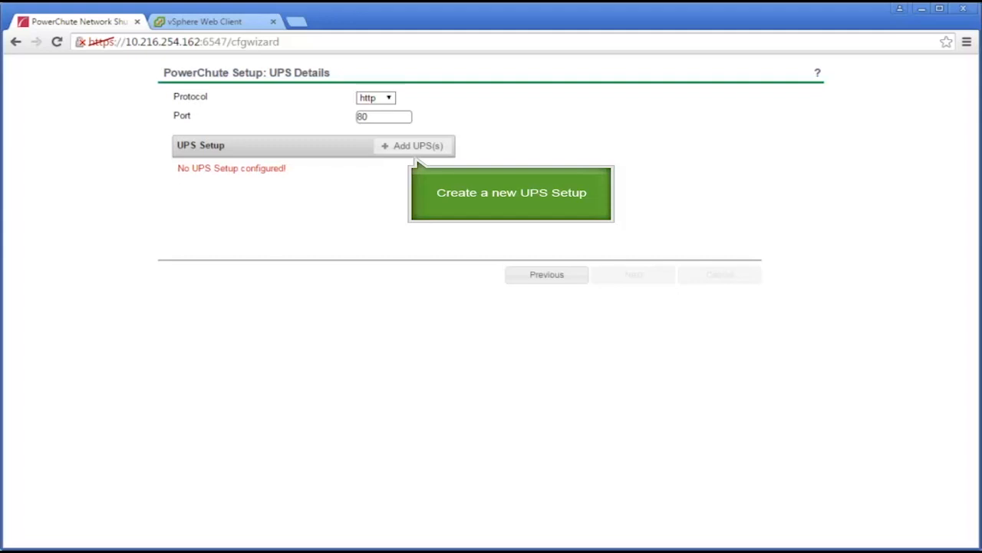
pyautogui.click(416, 152)
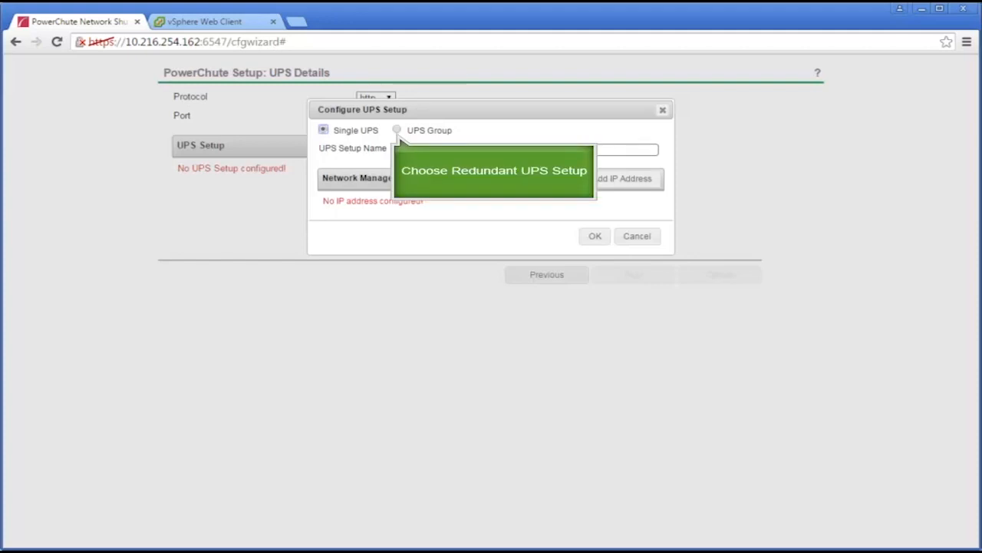
pyautogui.click(397, 130)
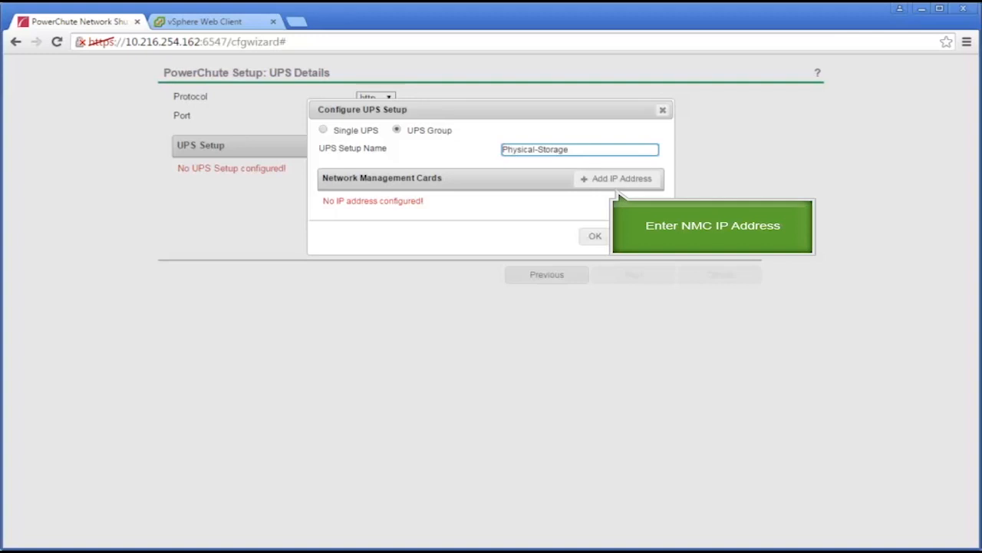
# - Add Network Management Card addresses 10.216.252.82 and 10.216.252.81 to the Physical-Storage group and save it
pyautogui.click(616, 179)
pyautogui.write('10.216.252.82')
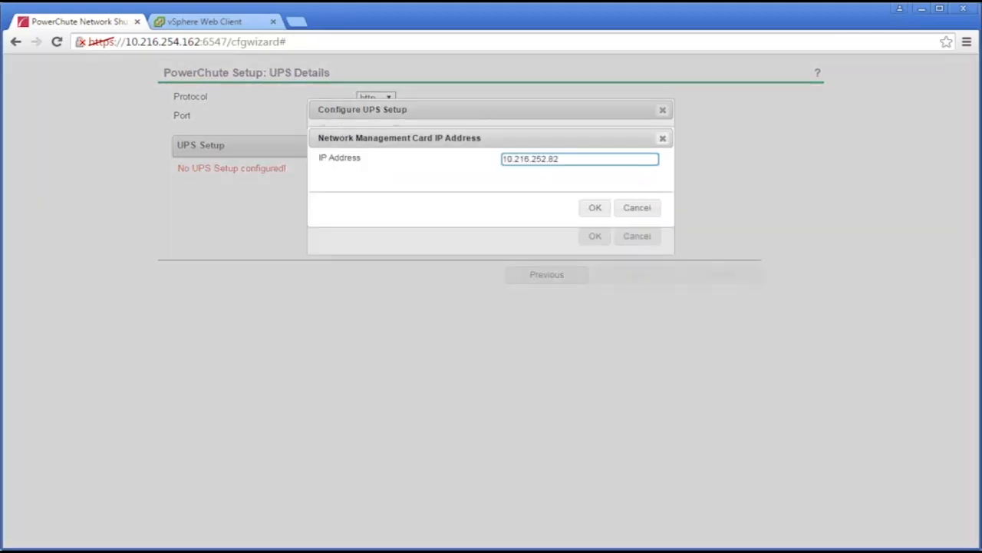
pyautogui.press('Return')
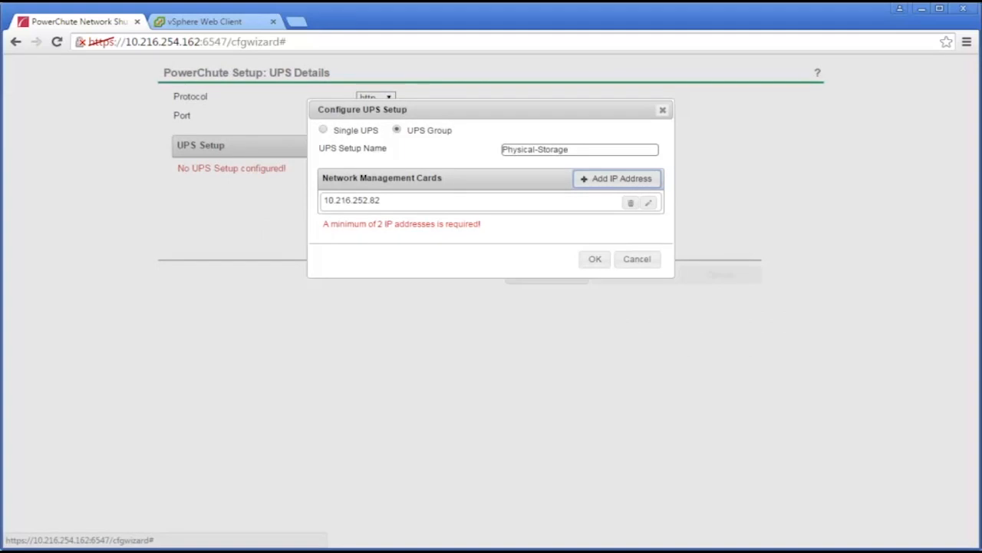
pyautogui.click(616, 178)
pyautogui.write('10.216.252.81')
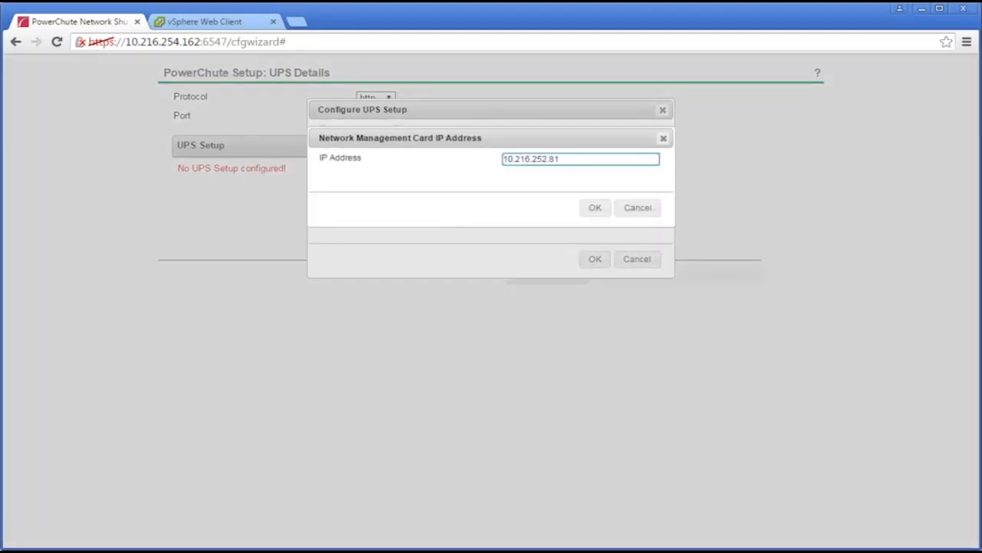
pyautogui.press('Return')
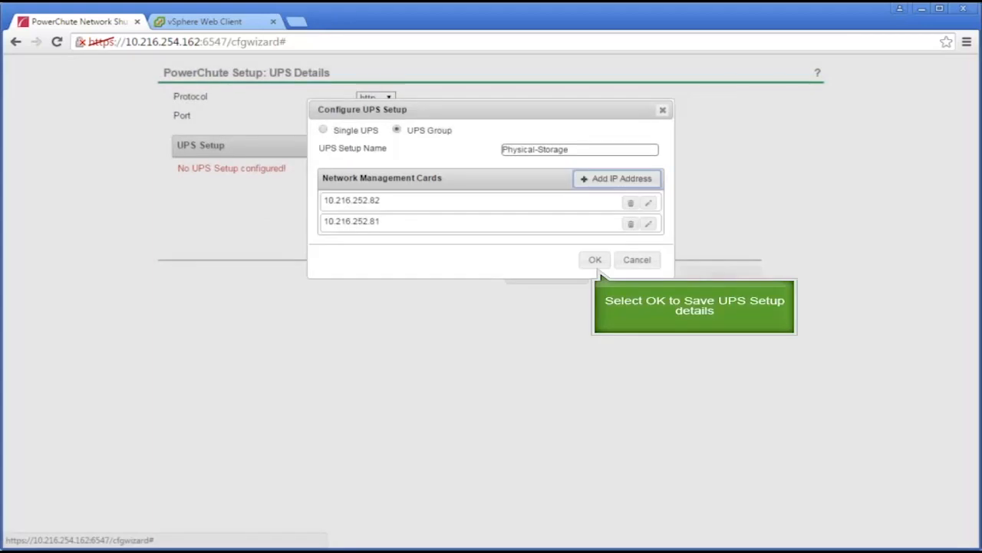
pyautogui.click(597, 261)
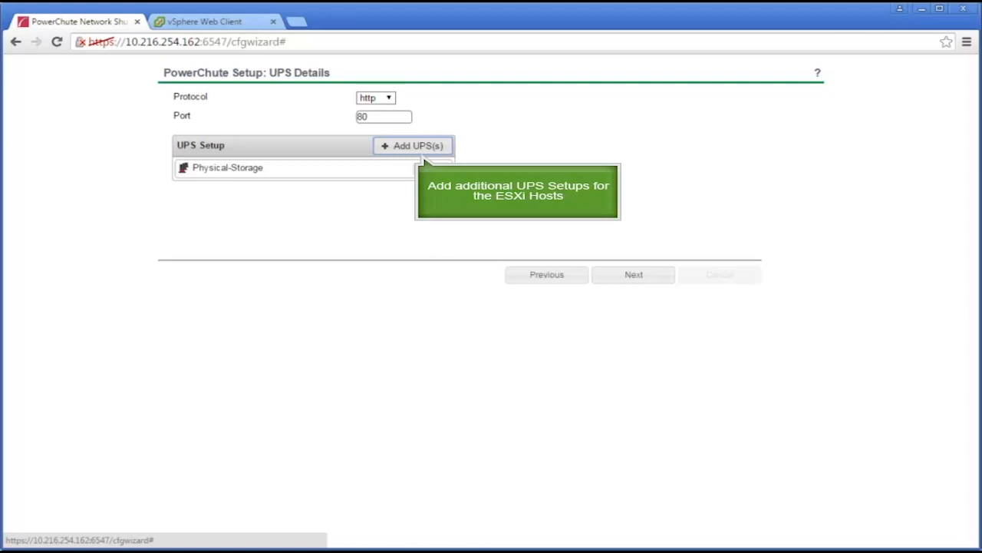
# - Add Single UPS setups Host Group A, with card address 10.216.252.78, and Host Group B, and continue to Host Protection
pyautogui.click(418, 146)
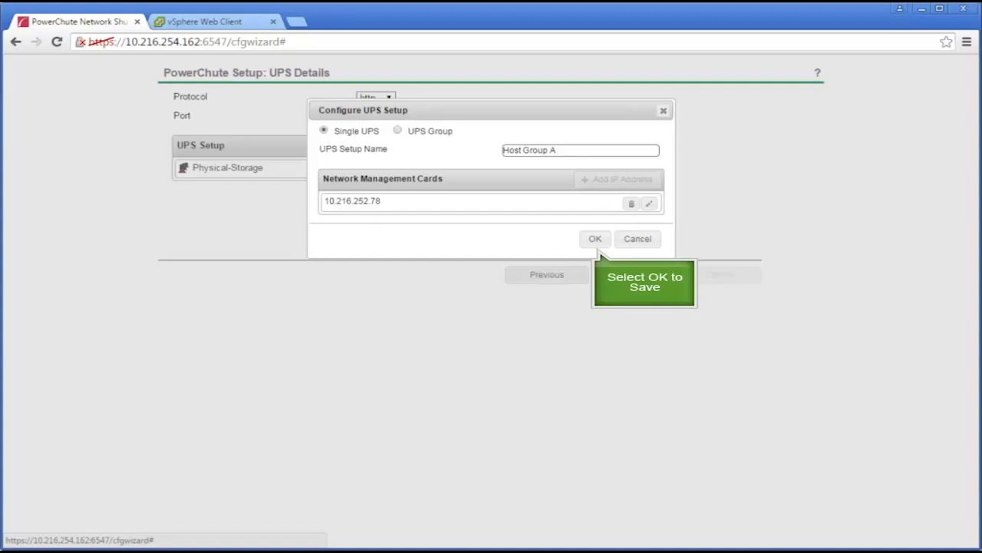
pyautogui.click(597, 242)
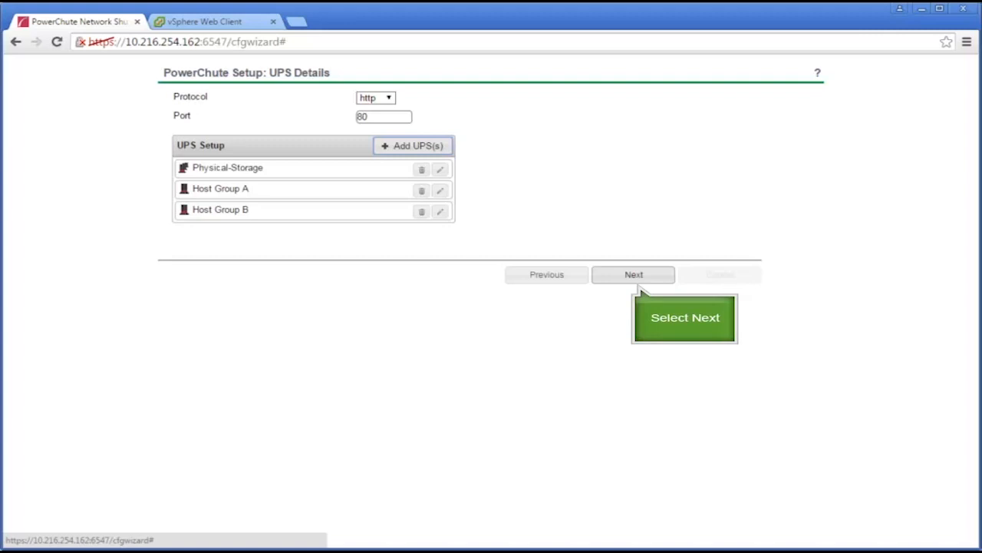
pyautogui.click(638, 282)
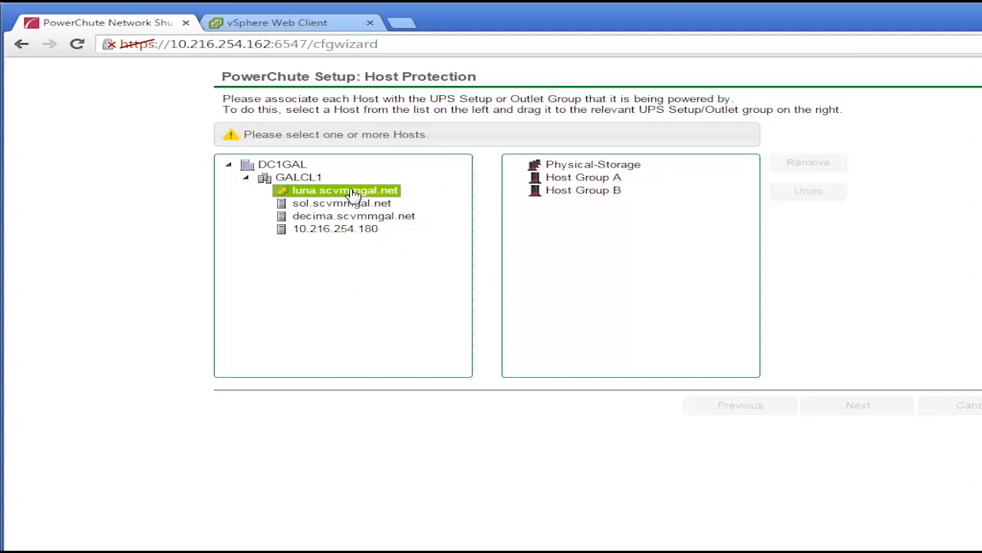
# - Assign luna.scvmmgal.net and sol.scvmmgal.net to Host Group A, and decima.scvmmgal.net and 10.216.254.180 to Host Group B
pyautogui.moveTo(254, 180); pyautogui.dragTo(426, 176)
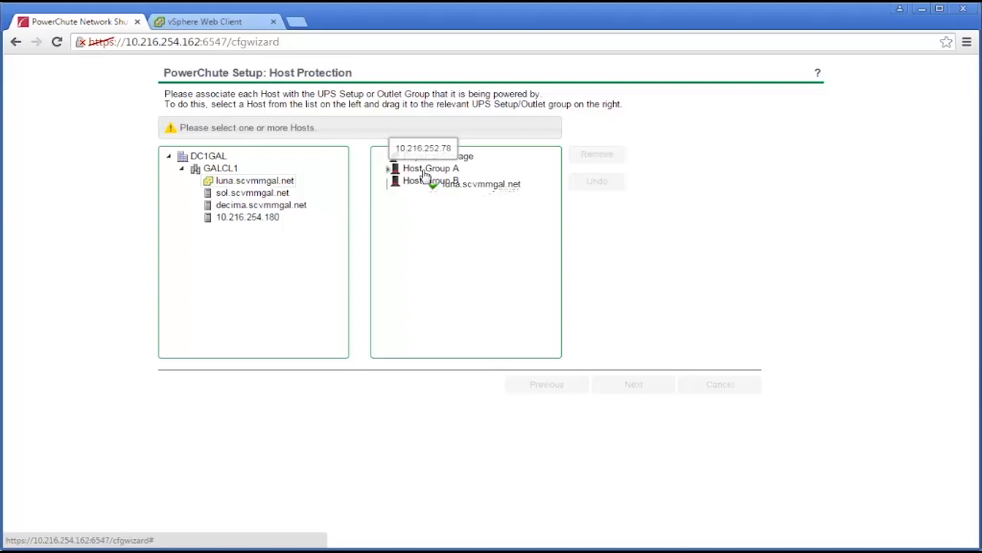
pyautogui.moveTo(426, 175); pyautogui.dragTo(426, 176)
pyautogui.moveTo(252, 162); pyautogui.dragTo(421, 146)
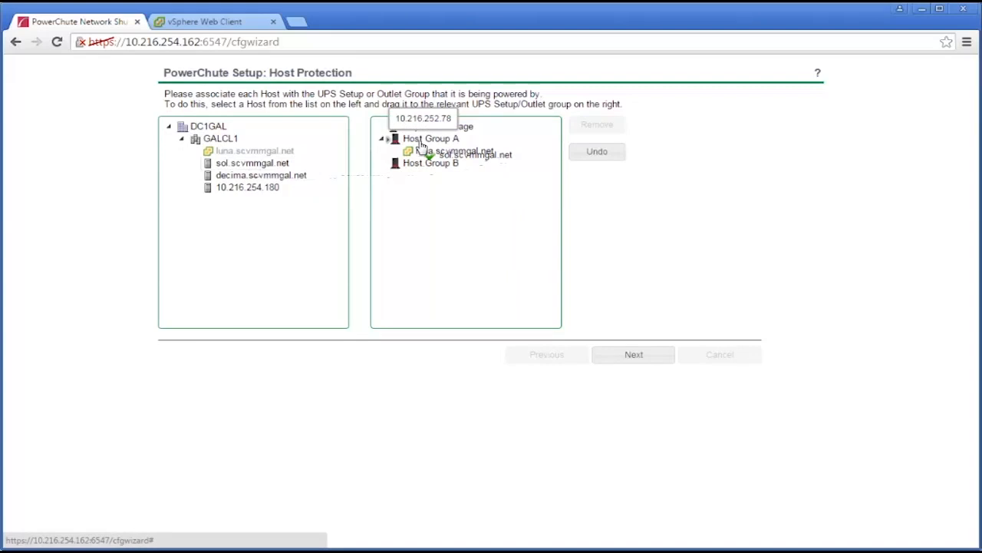
pyautogui.moveTo(421, 146); pyautogui.dragTo(421, 146)
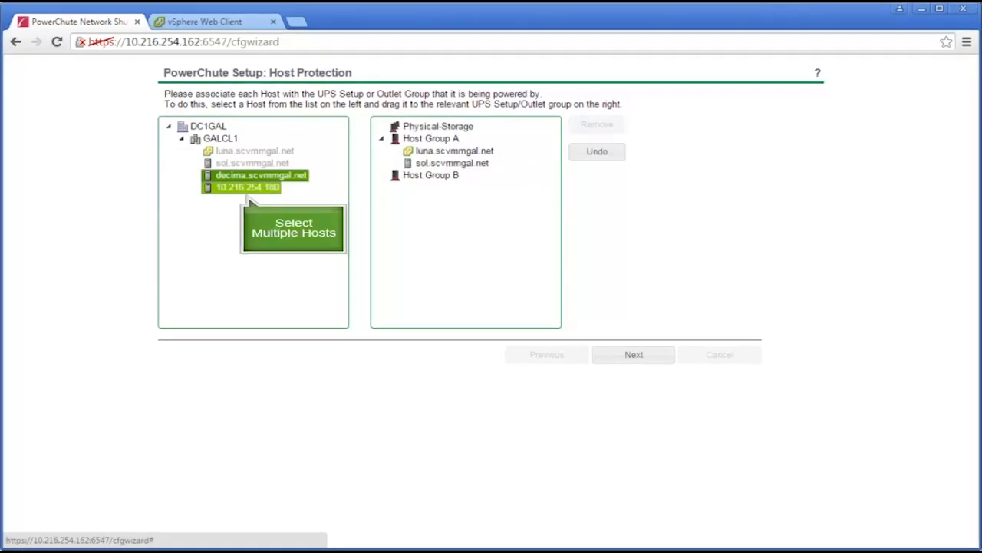
pyautogui.moveTo(248, 192); pyautogui.dragTo(430, 175)
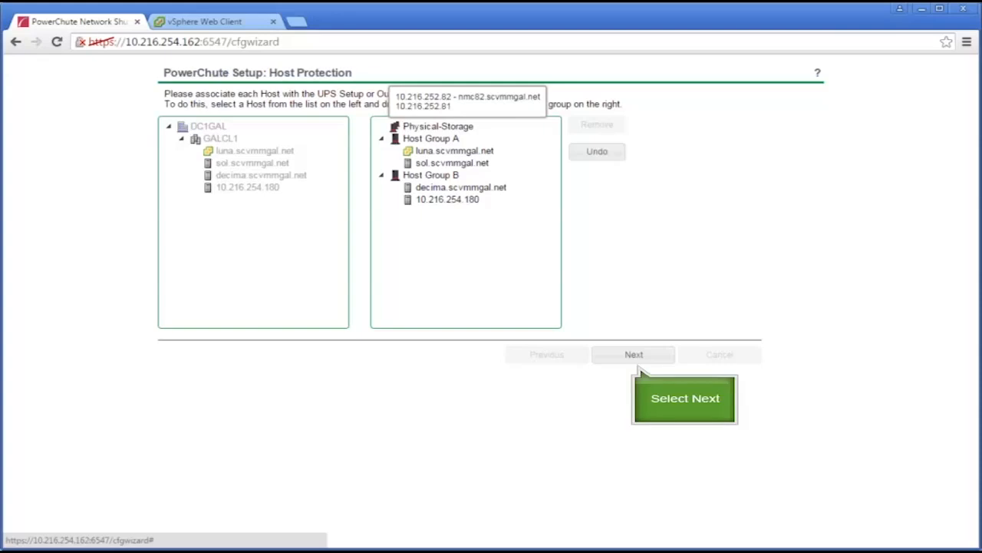
pyautogui.click(636, 358)
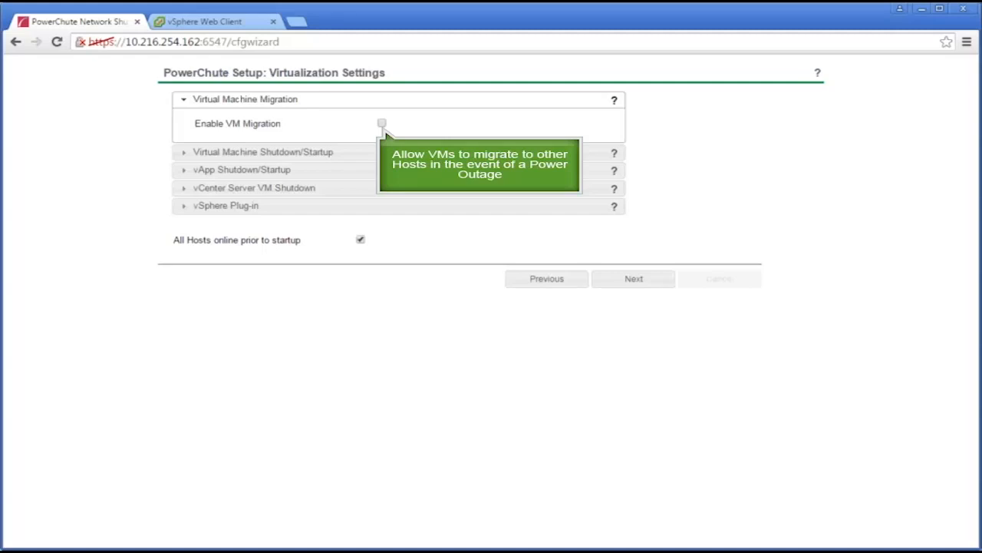
# - Enable VM Migration, VM Startup and the PowerChute vSphere Web Client Plug-in in the virtualization settings
pyautogui.click(382, 124)
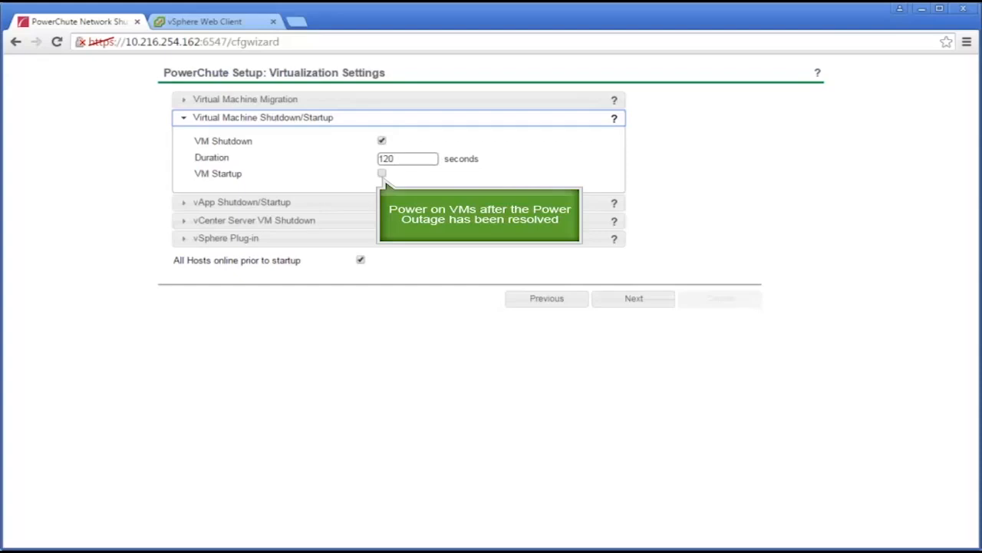
pyautogui.click(381, 175)
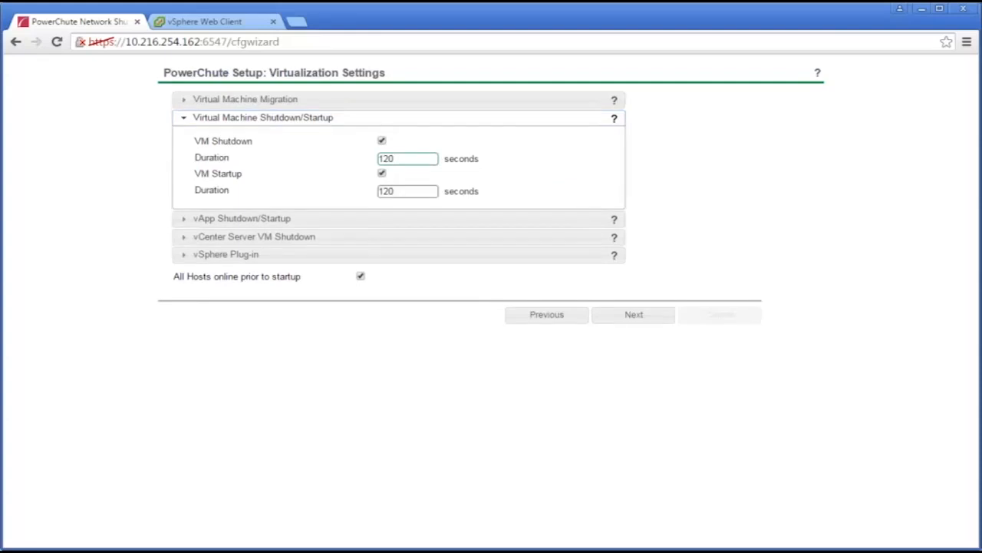
pyautogui.click(242, 218)
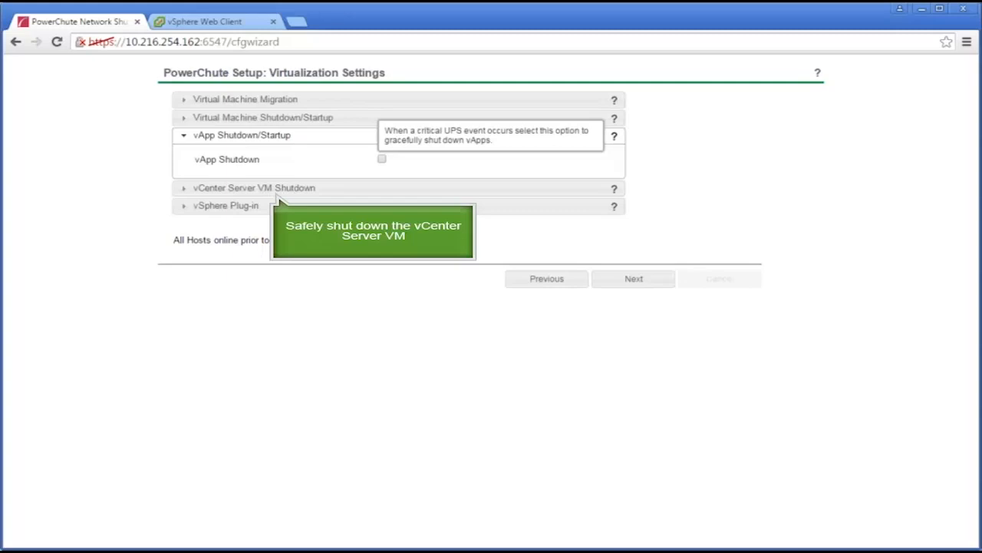
pyautogui.click(278, 191)
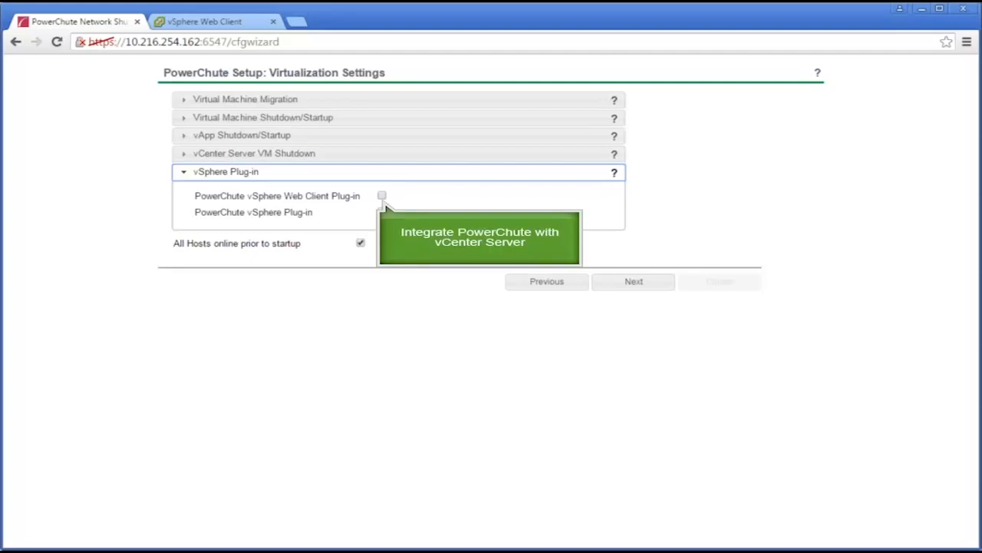
pyautogui.click(382, 197)
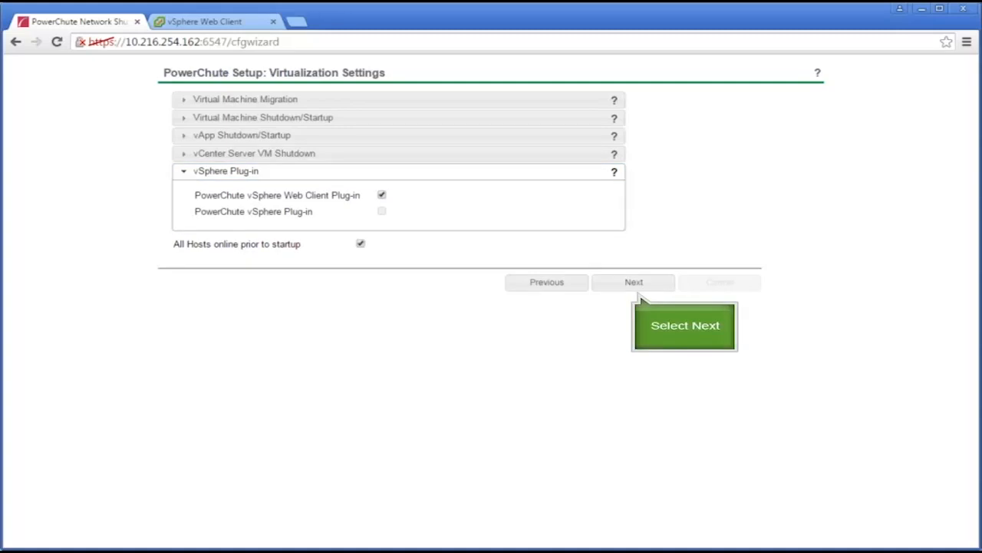
pyautogui.click(637, 288)
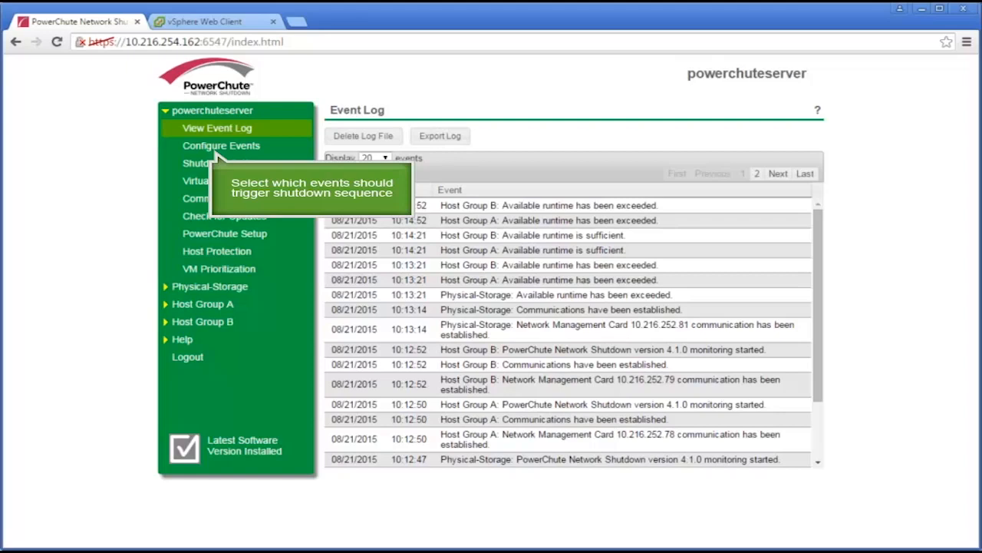
# - Enable the shutdown action for the UPS On Battery event
pyautogui.click(219, 147)
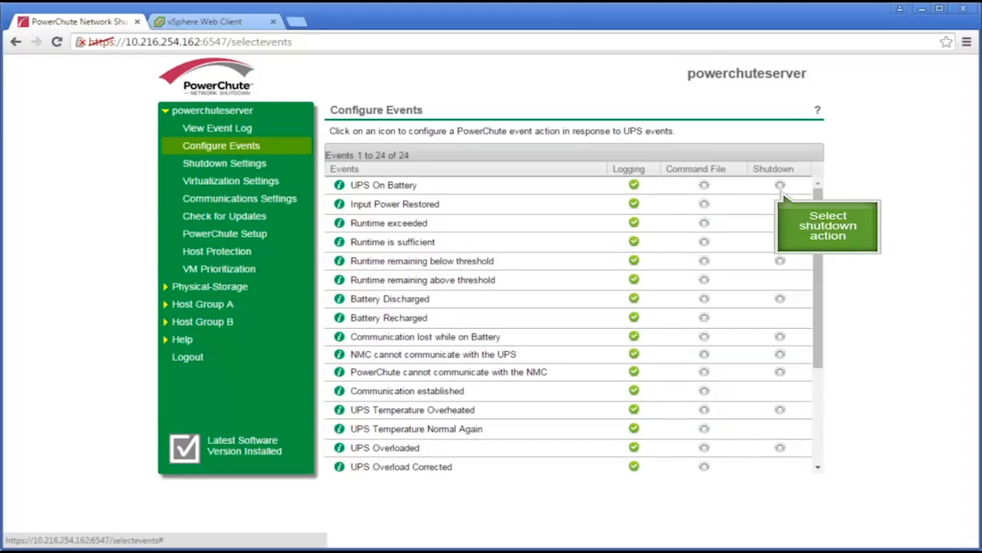
pyautogui.click(780, 186)
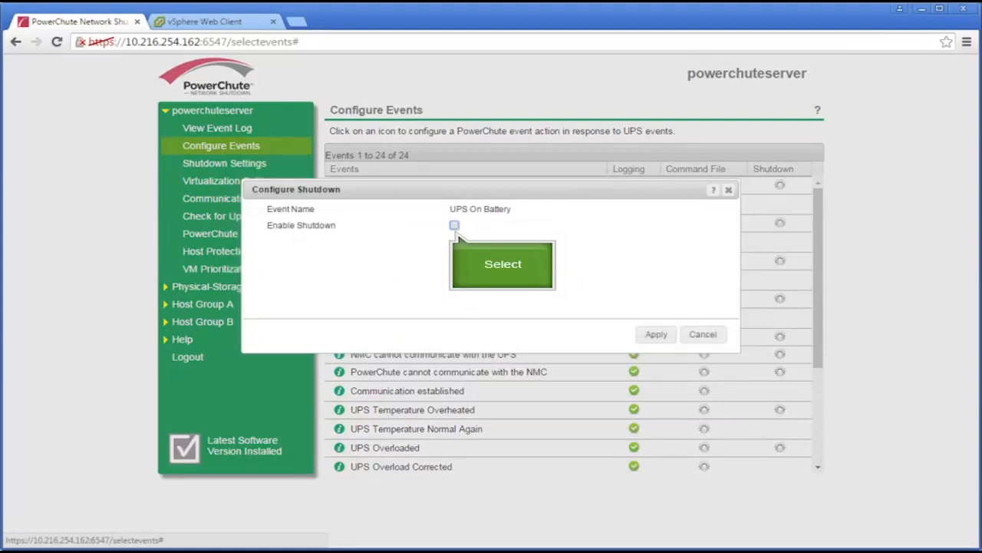
pyautogui.click(454, 225)
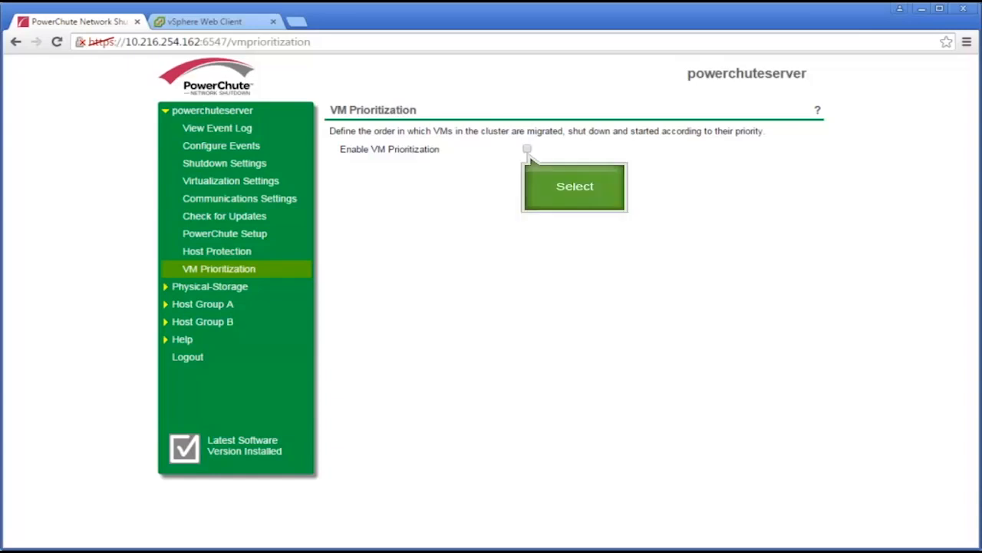
# - Enable VM Prioritization and assign 1WINSRVTP2, 2012R2HV and 2WINSRVTP2HV to the High priority group, consulting the vSphere Web Client inventory for the VM list
pyautogui.click(528, 149)
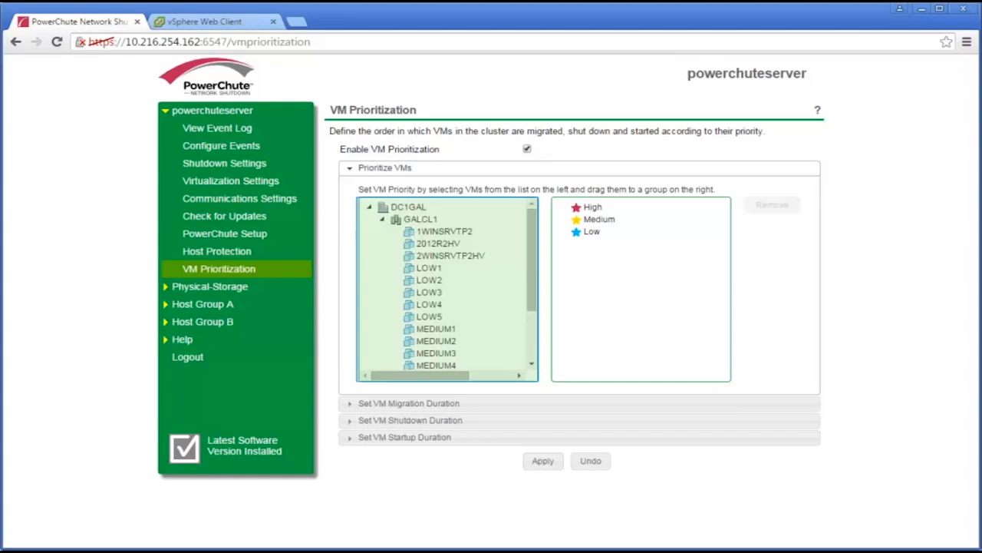
pyautogui.hotkey('ctrl', 'Tab')
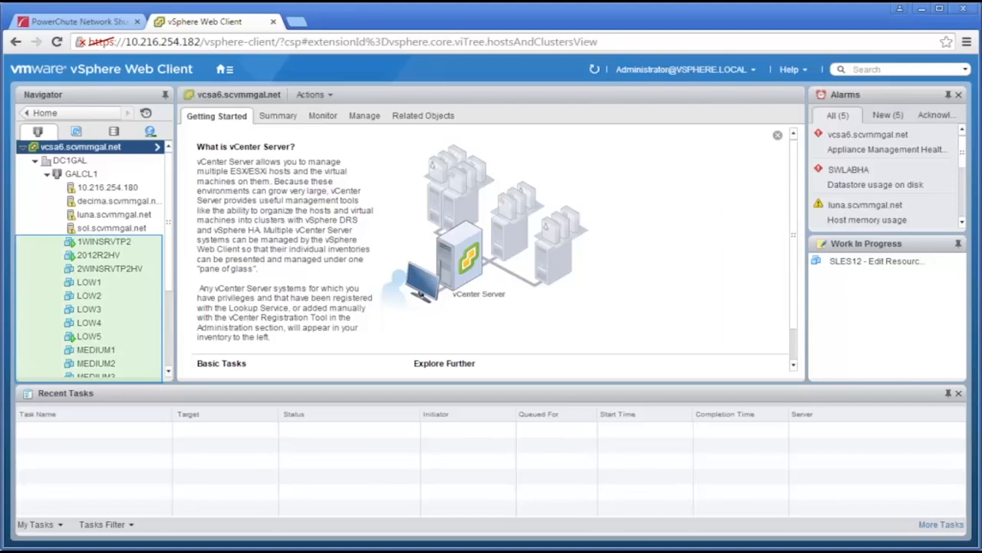
pyautogui.hotkey('ctrl', 'Tab')
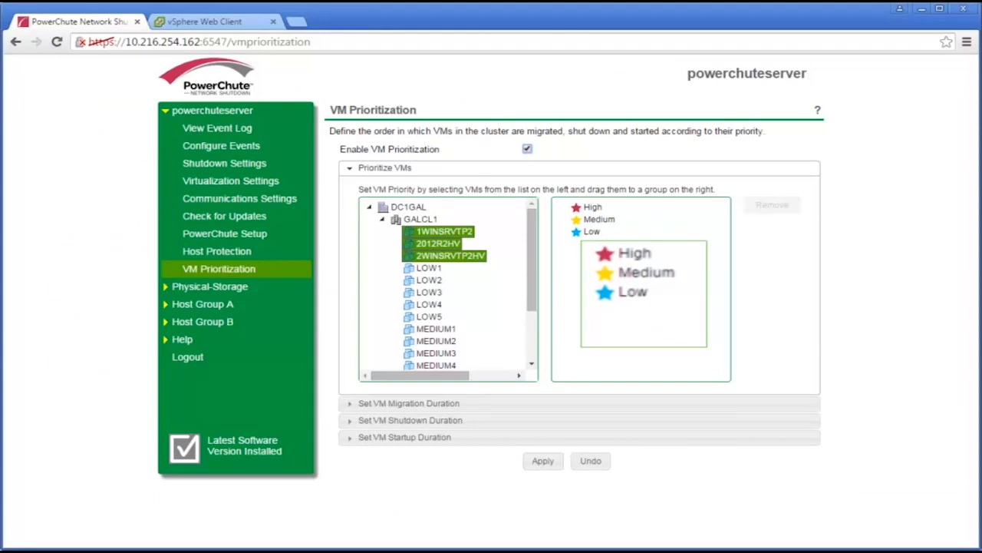
pyautogui.moveTo(449, 242); pyautogui.dragTo(585, 211)
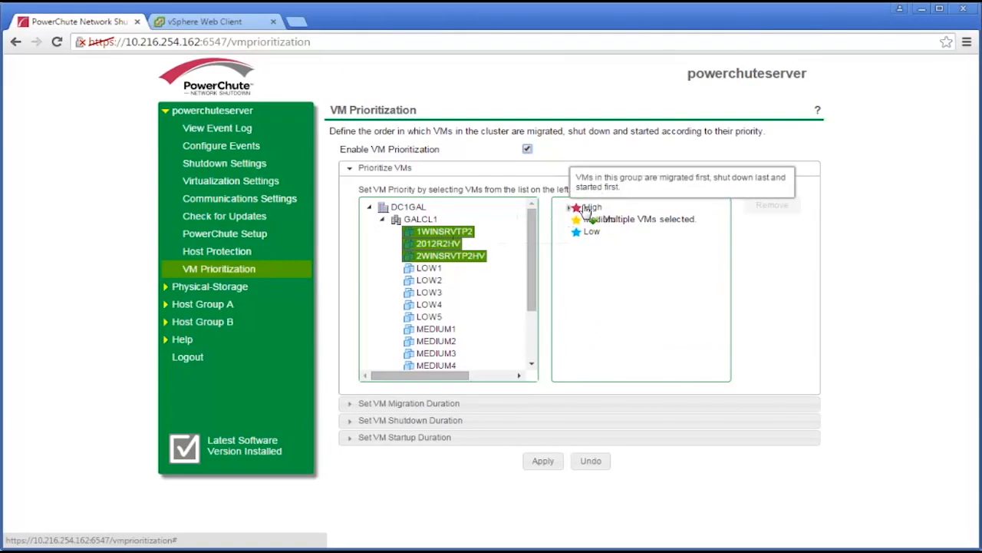
pyautogui.moveTo(585, 211); pyautogui.dragTo(586, 211)
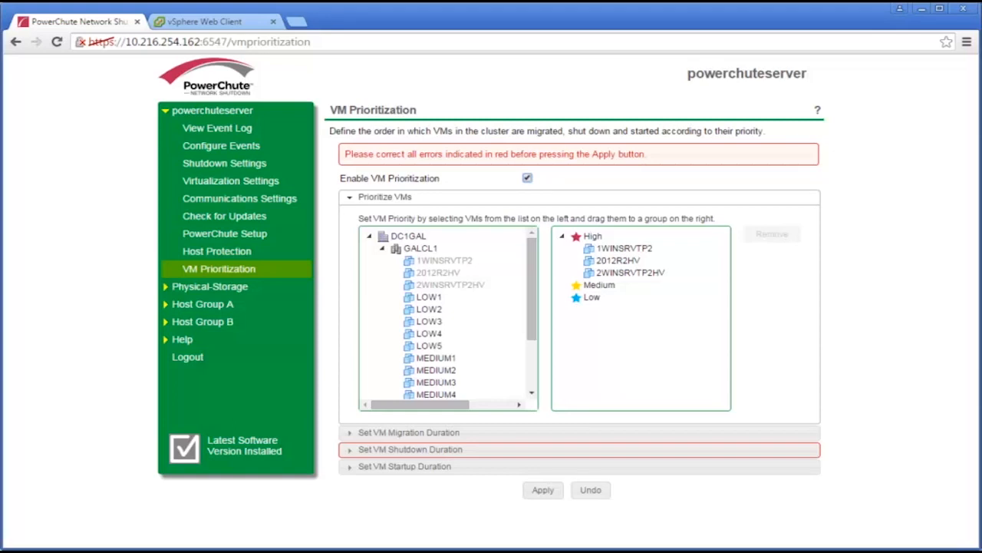
# - Assign LOW1 through LOW5 to the Low priority group and MEDIUM1 through MEDIUM5 to the Medium priority group
pyautogui.click(429, 297)
pyautogui.keyDown('shift'); pyautogui.click(429, 346); pyautogui.keyUp('shift')
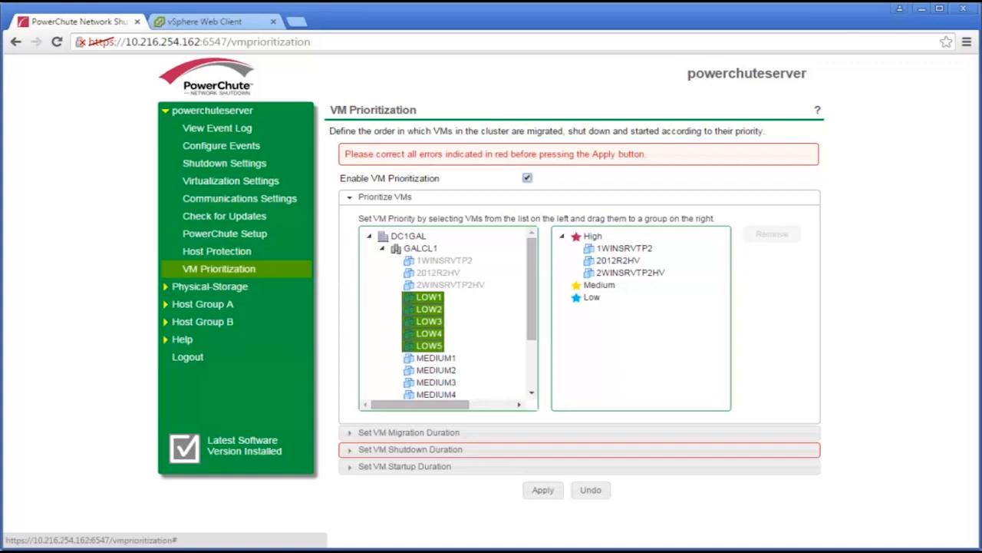
pyautogui.moveTo(429, 346); pyautogui.dragTo(578, 307)
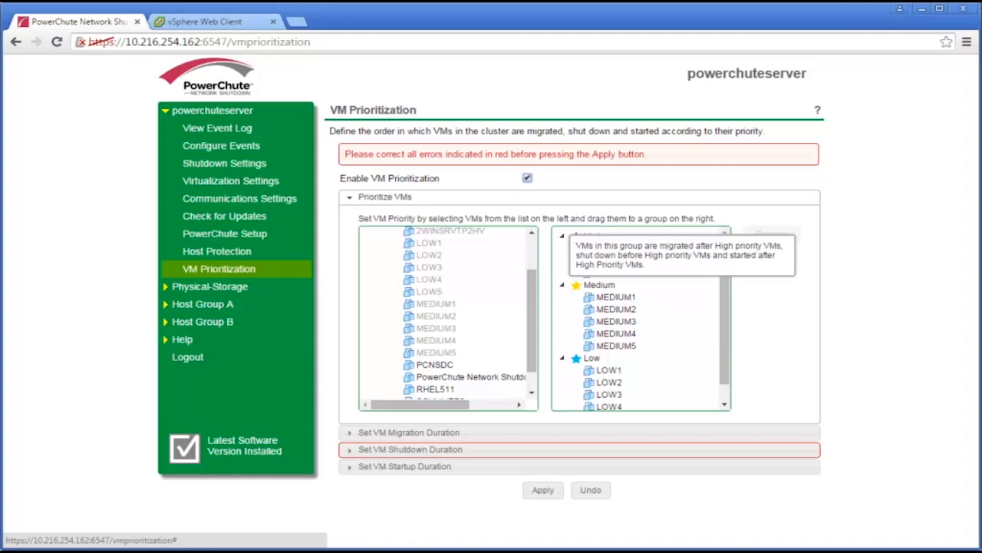
# - Set the VM migration duration to 120 seconds for High priority and 60 seconds for Medium priority
pyautogui.click(408, 432)
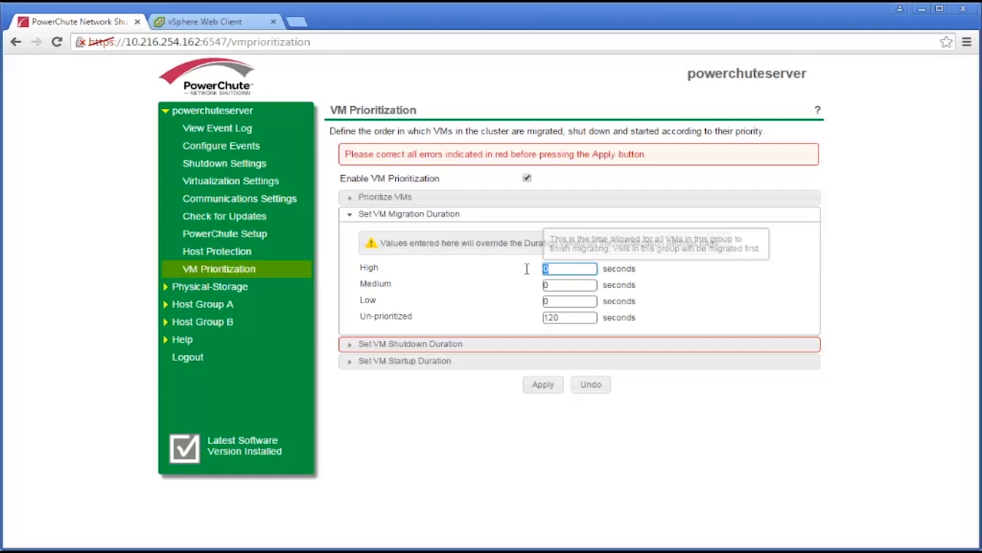
pyautogui.write('120')
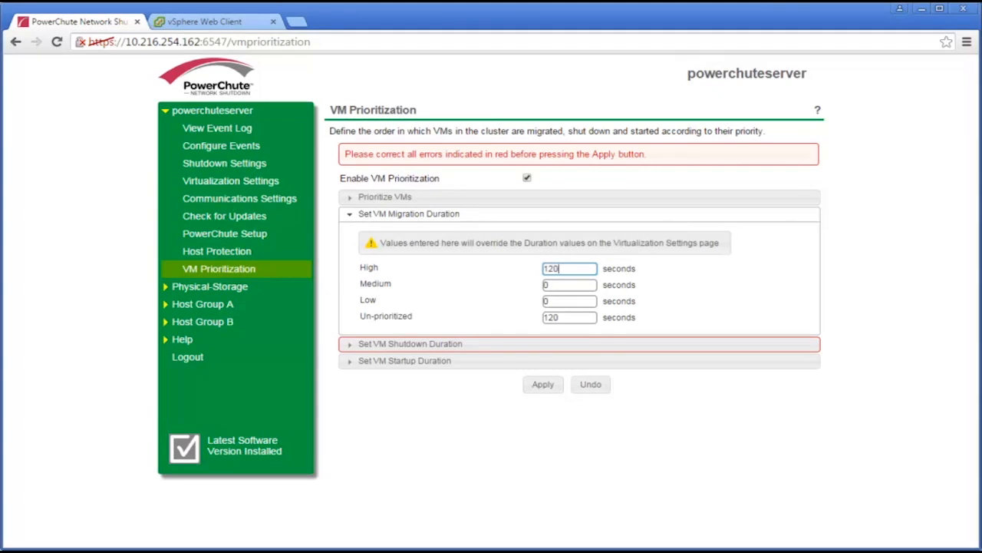
pyautogui.press('Tab')
pyautogui.write('60')
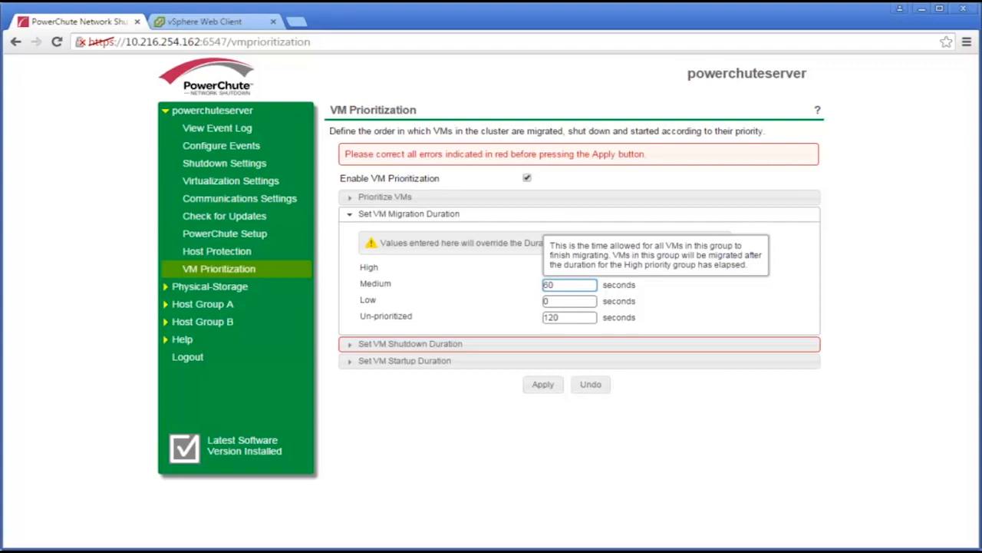
# - Set the VM shutdown duration to 120 seconds for High priority and 60 seconds for Medium priority
pyautogui.click(411, 343)
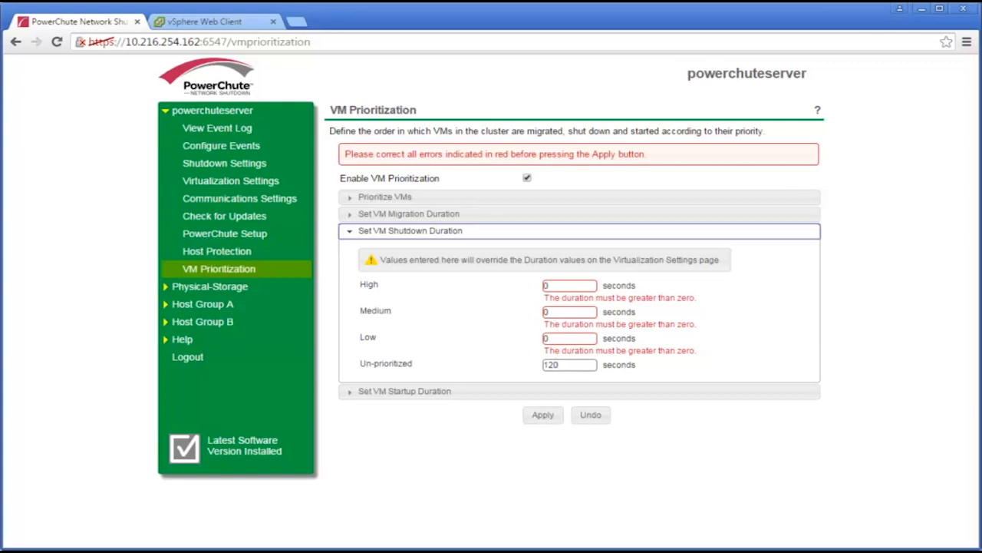
pyautogui.press('Tab')
pyautogui.write('120')
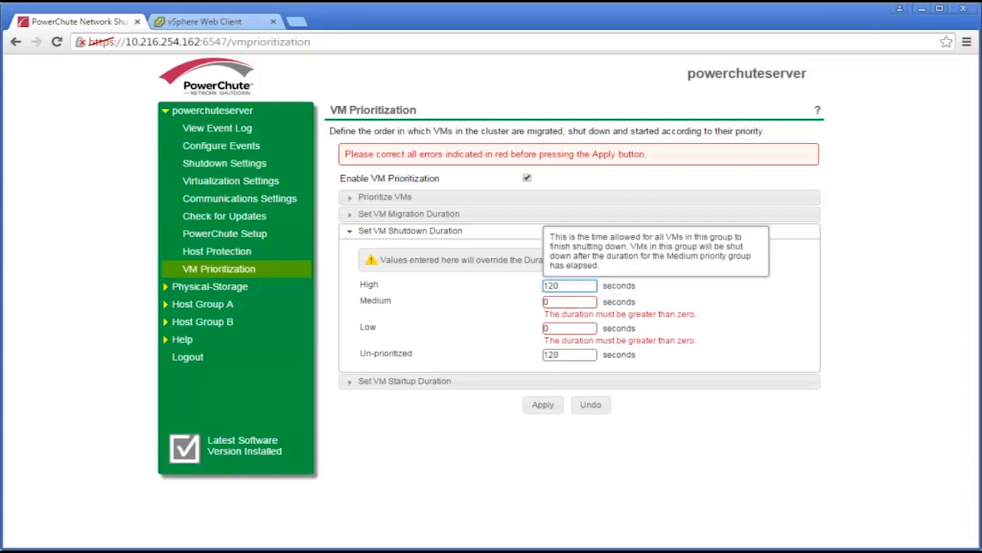
pyautogui.press('Tab')
pyautogui.write('60')
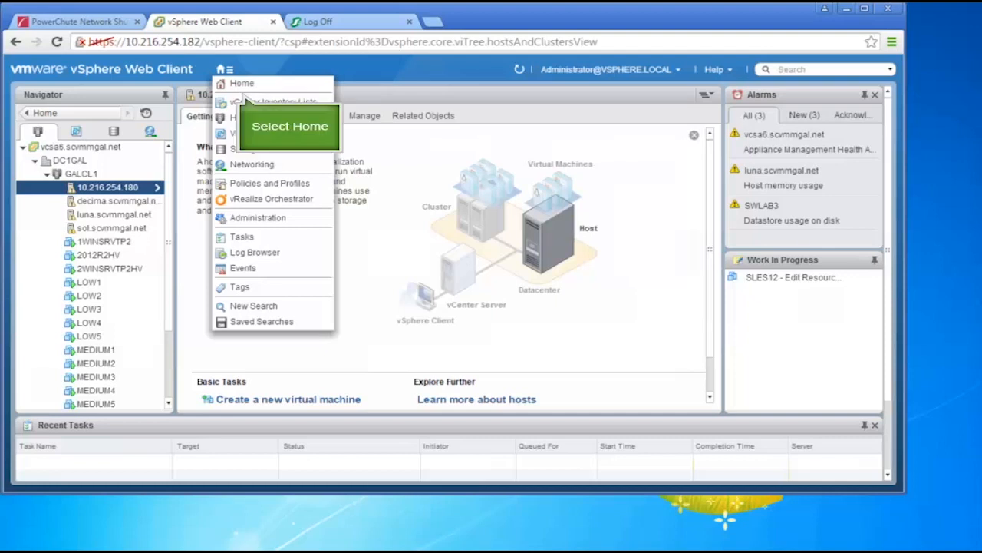
# - Go to the home page of the vSphere Web Client
pyautogui.click(243, 85)
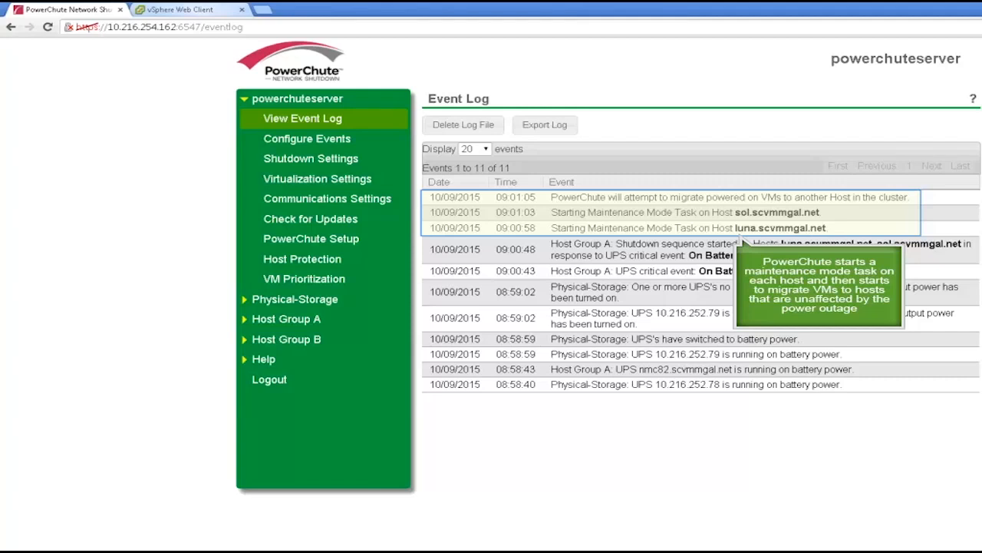
# - Switch from the PowerChute event log to the vSphere Web Client to check the VM migration and maintenance mode tasks of cluster GALCL1
pyautogui.hotkey('ctrl', 'Tab')
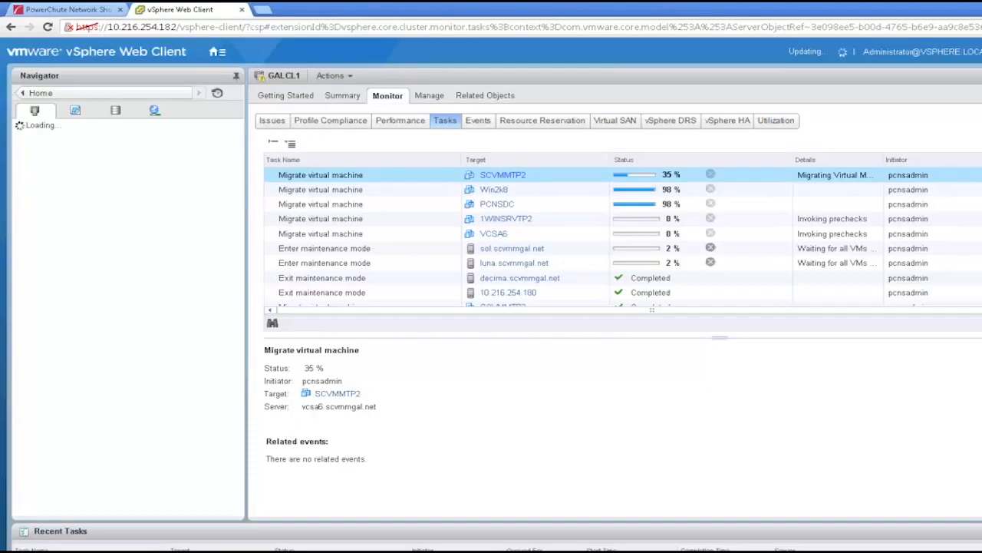